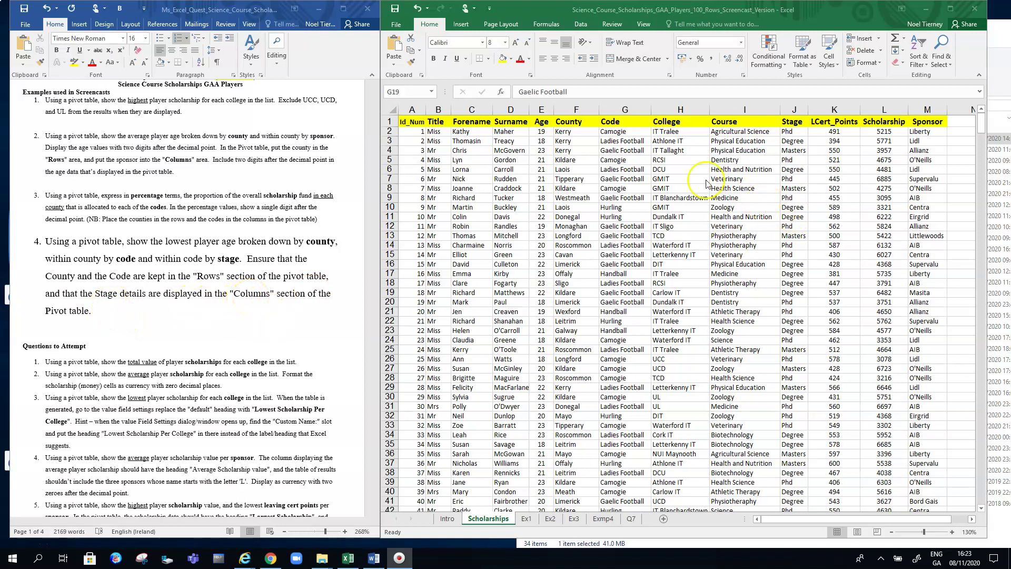
# Examine the County, Code and Stage column headings in the Scholarships data
pyautogui.click(688, 185)
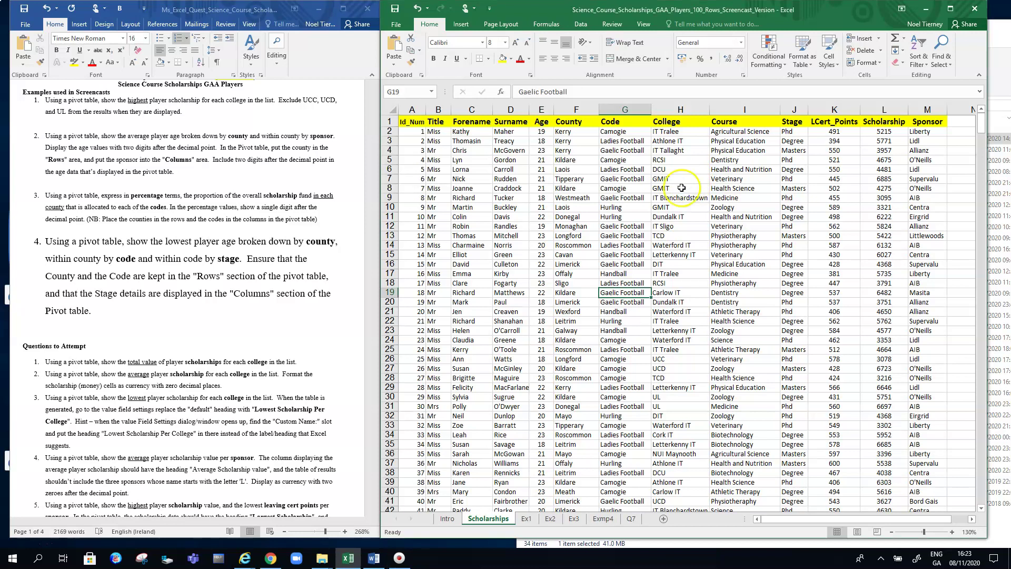
pyautogui.click(569, 121)
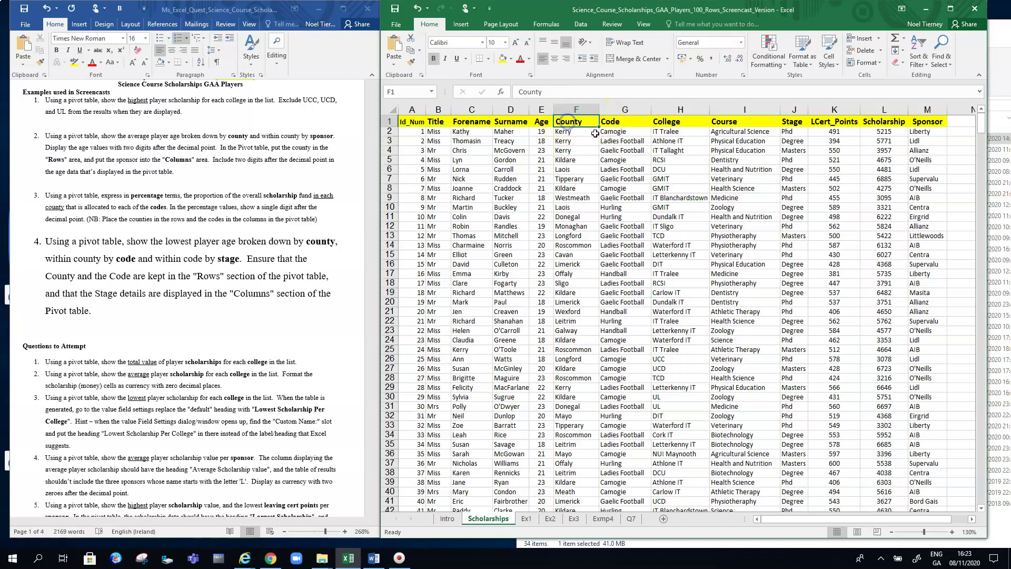
pyautogui.click(620, 122)
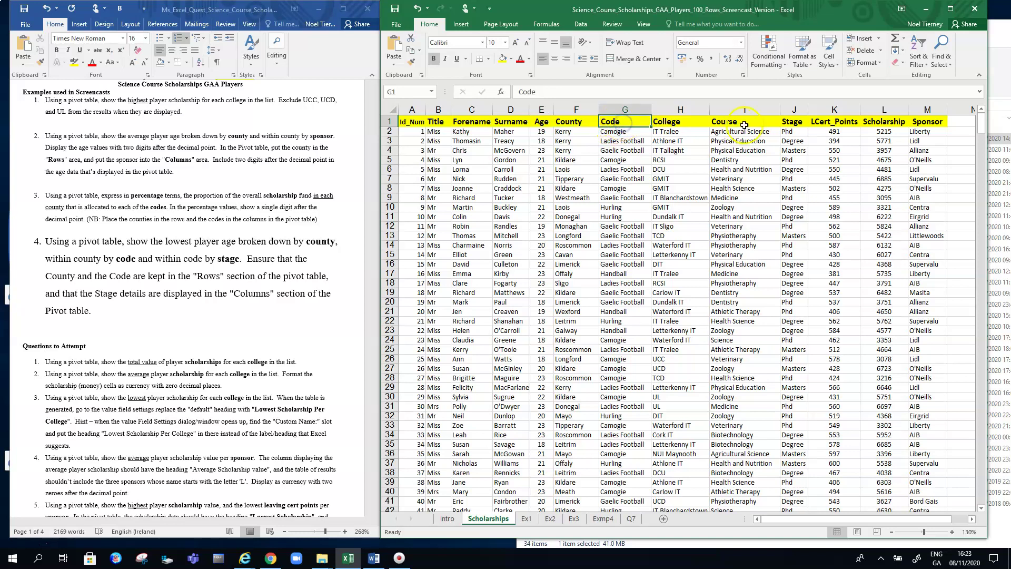
pyautogui.click(797, 123)
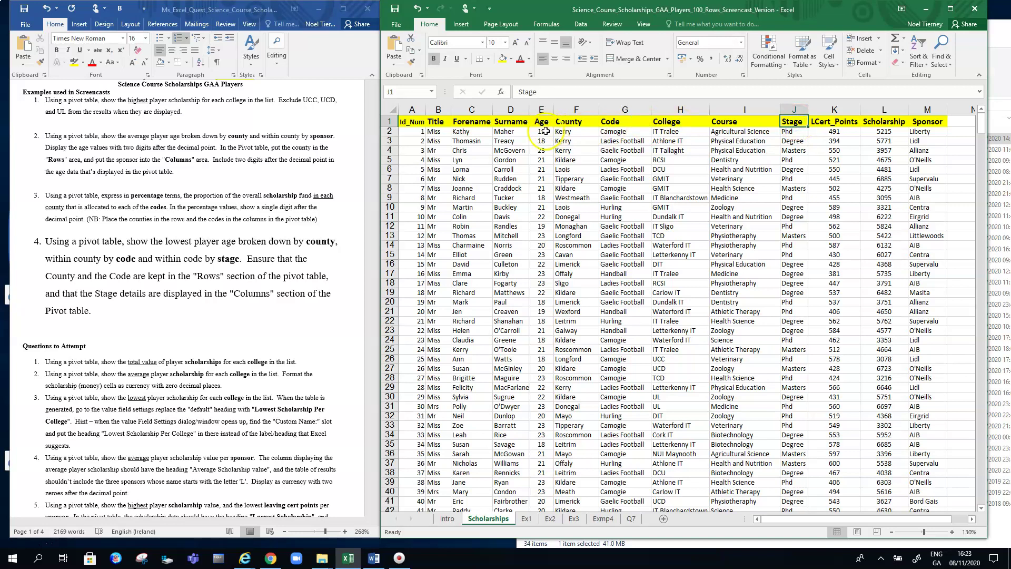
pyautogui.click(572, 122)
pyautogui.click(633, 124)
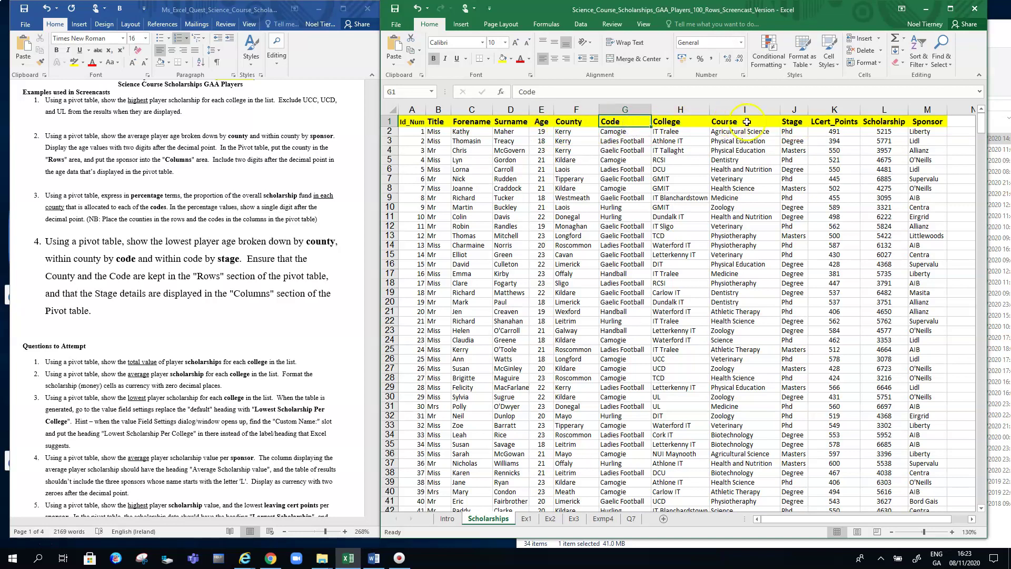
pyautogui.click(784, 120)
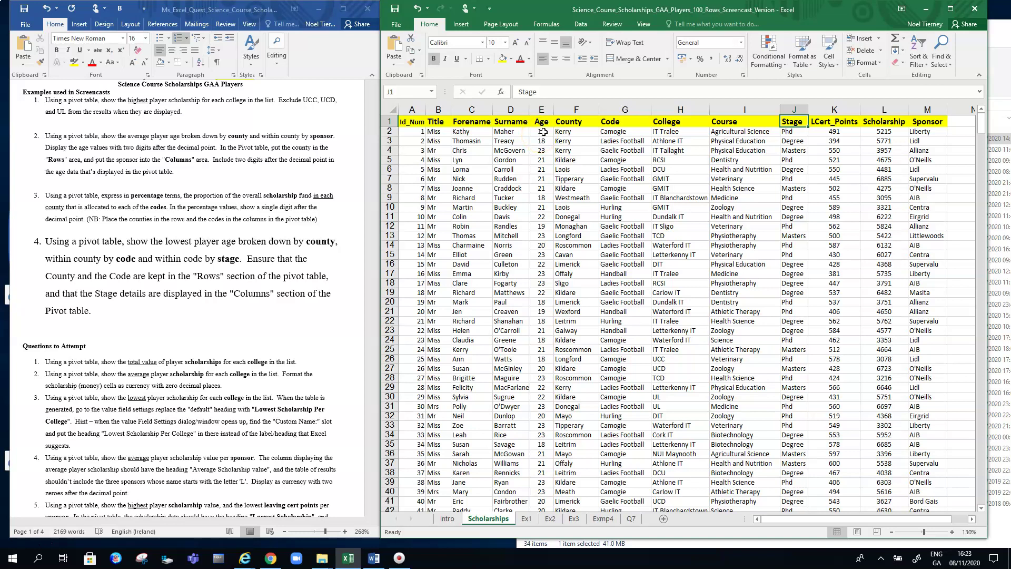
# Create a pivot table on a new worksheet from the Scholarships data range A1:M101
pyautogui.click(543, 132)
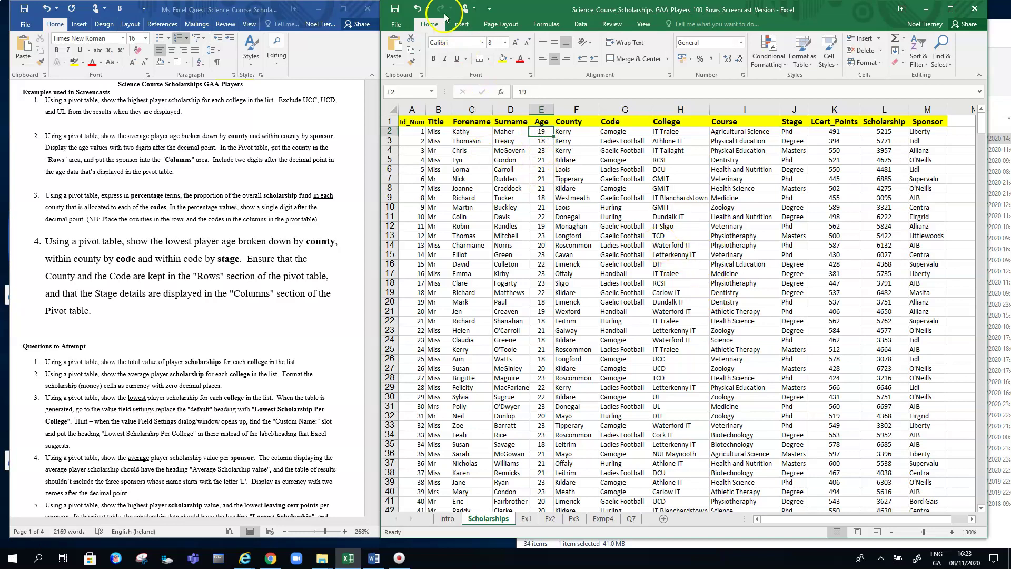
pyautogui.click(461, 26)
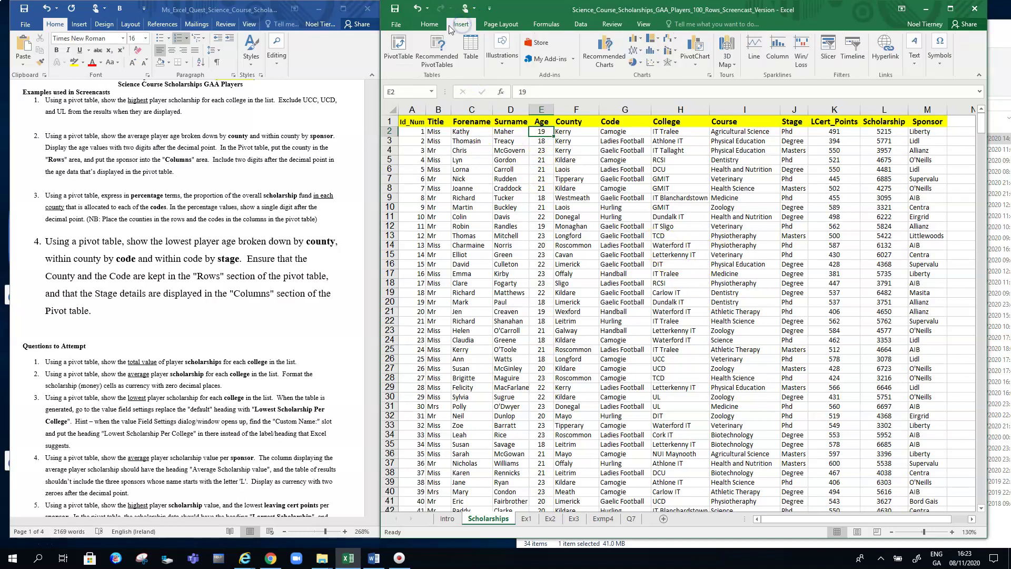
pyautogui.click(398, 42)
pyautogui.click(398, 42)
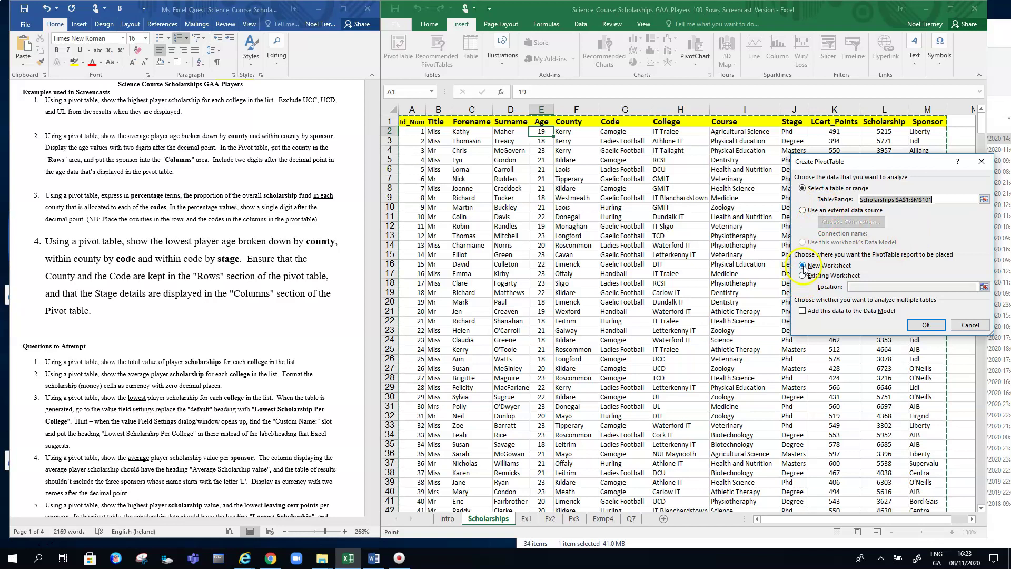
pyautogui.click(919, 325)
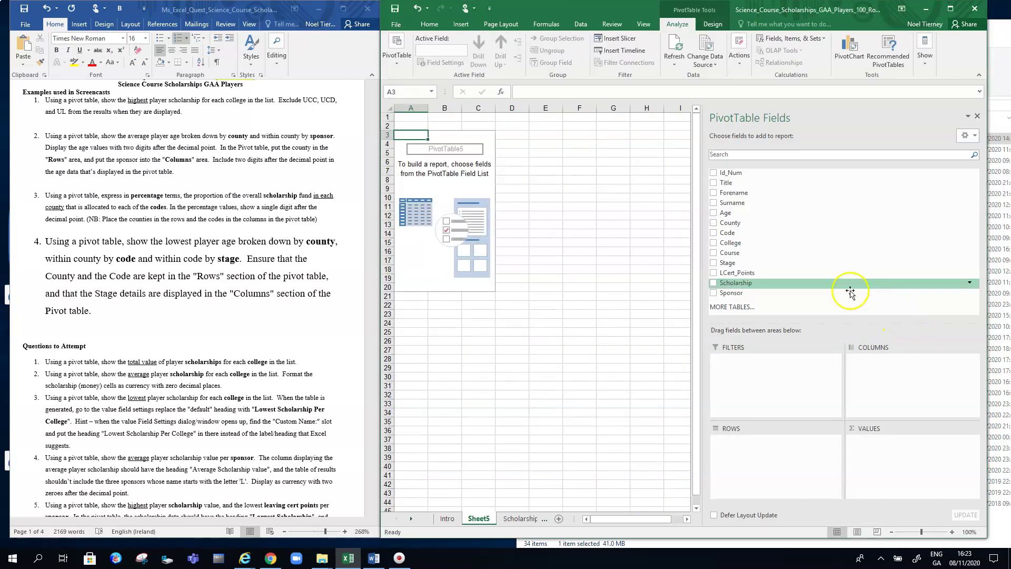
# Add County, Code and Stage as nested row fields of the pivot table and Age as its value field
pyautogui.click(714, 224)
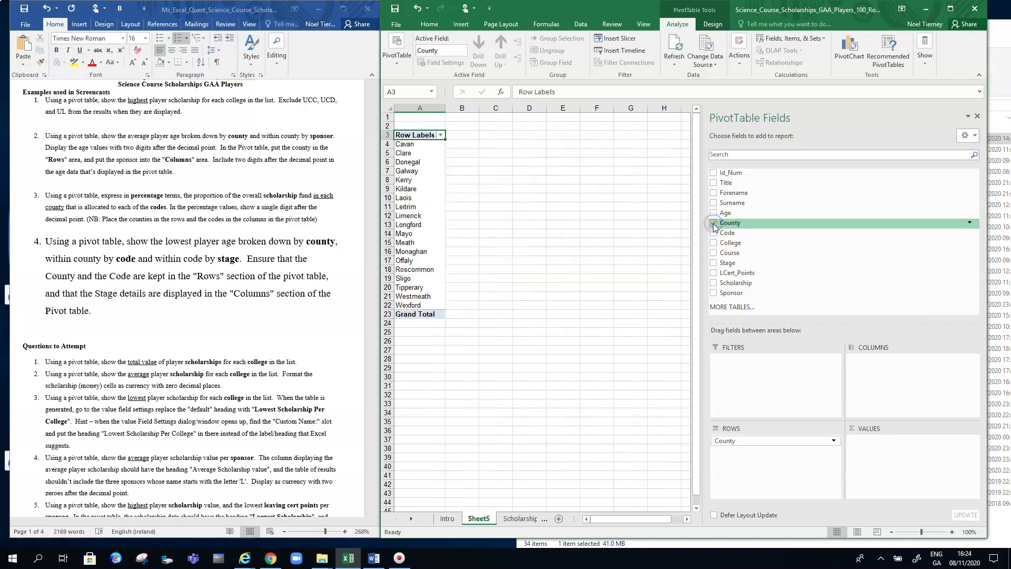
pyautogui.click(713, 233)
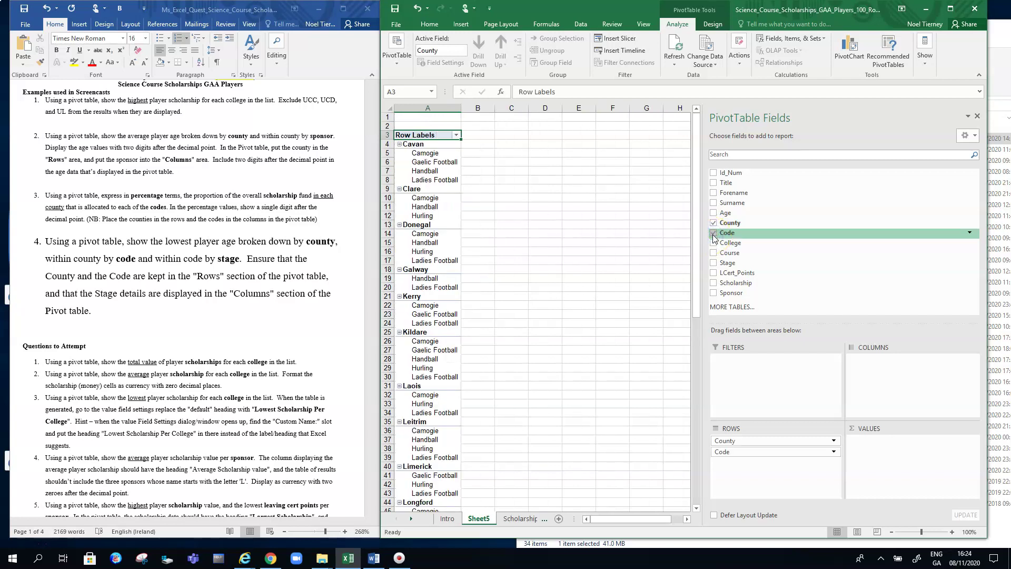
pyautogui.click(714, 263)
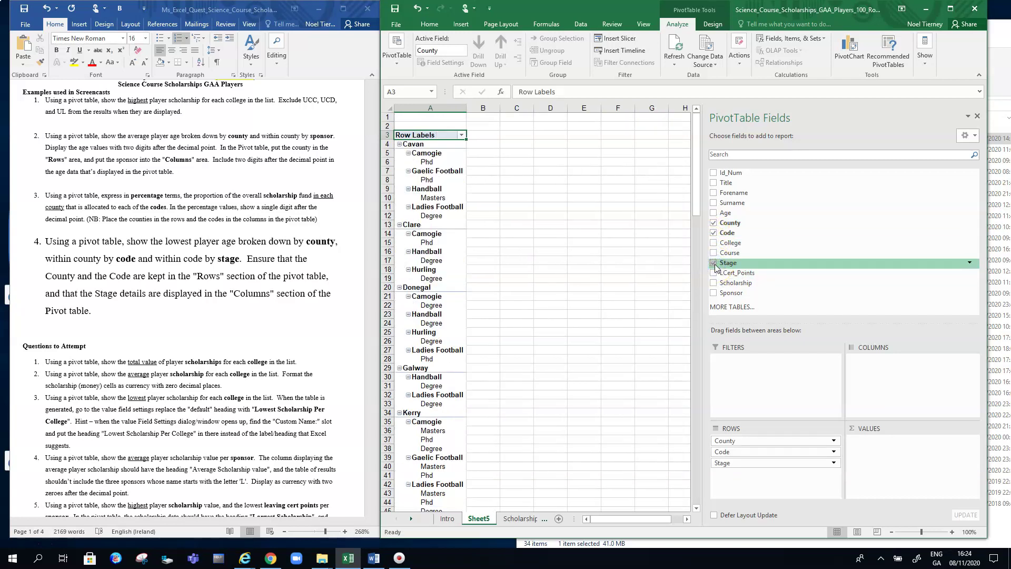
pyautogui.click(714, 213)
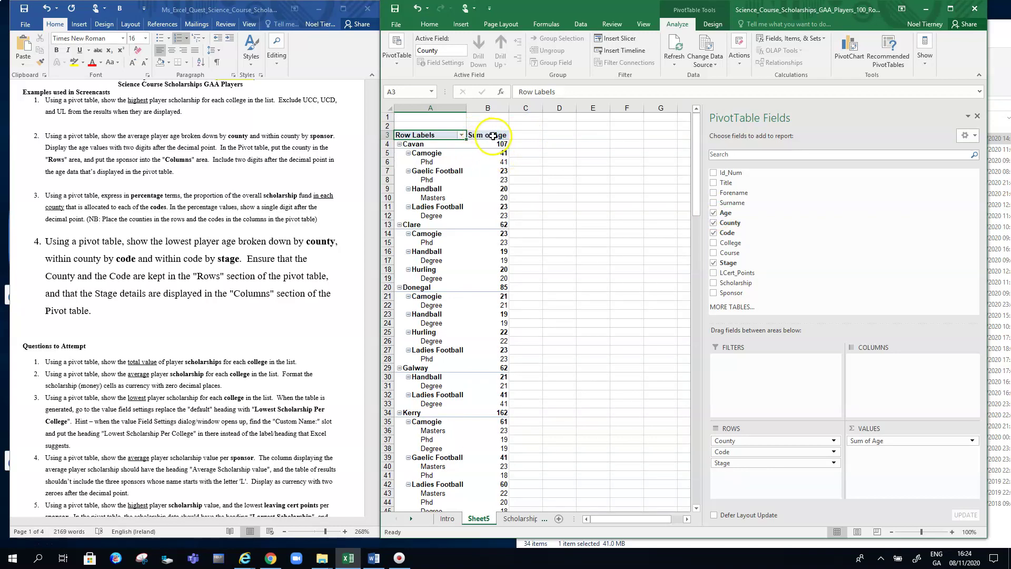
# Summarize the pivot table's Age values by Min instead of Sum
pyautogui.click(972, 441)
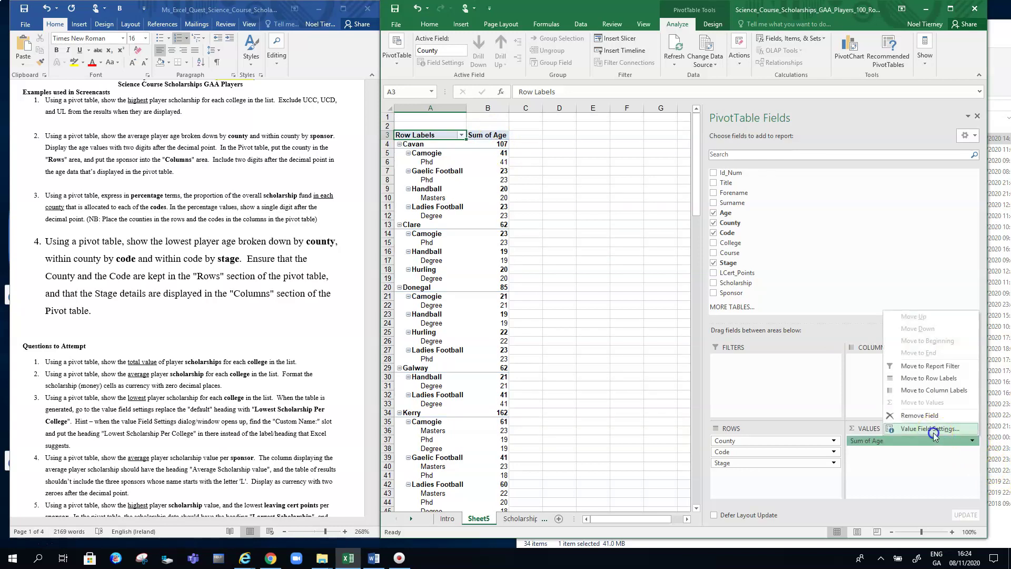
pyautogui.click(932, 429)
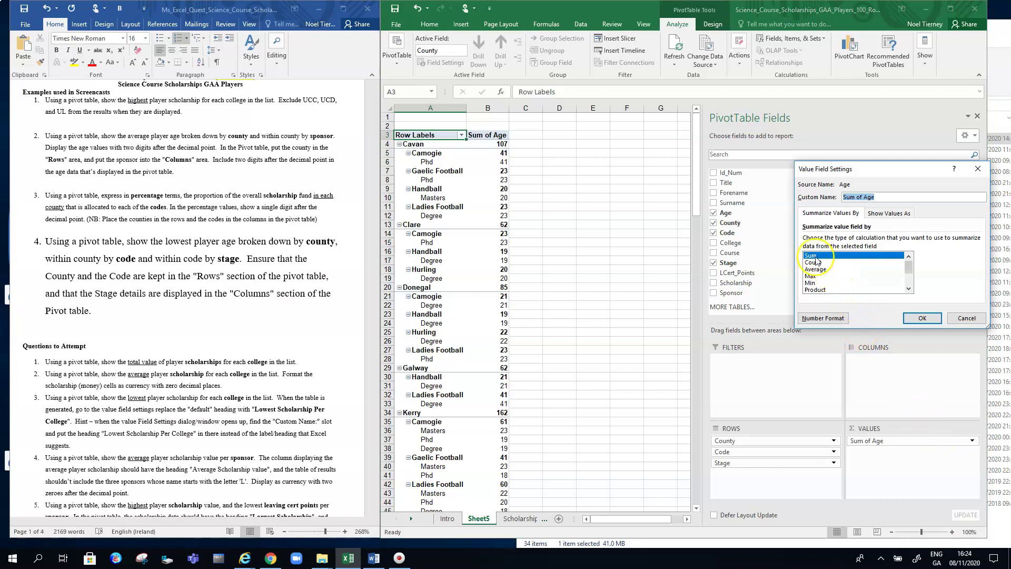
pyautogui.click(815, 284)
pyautogui.click(922, 318)
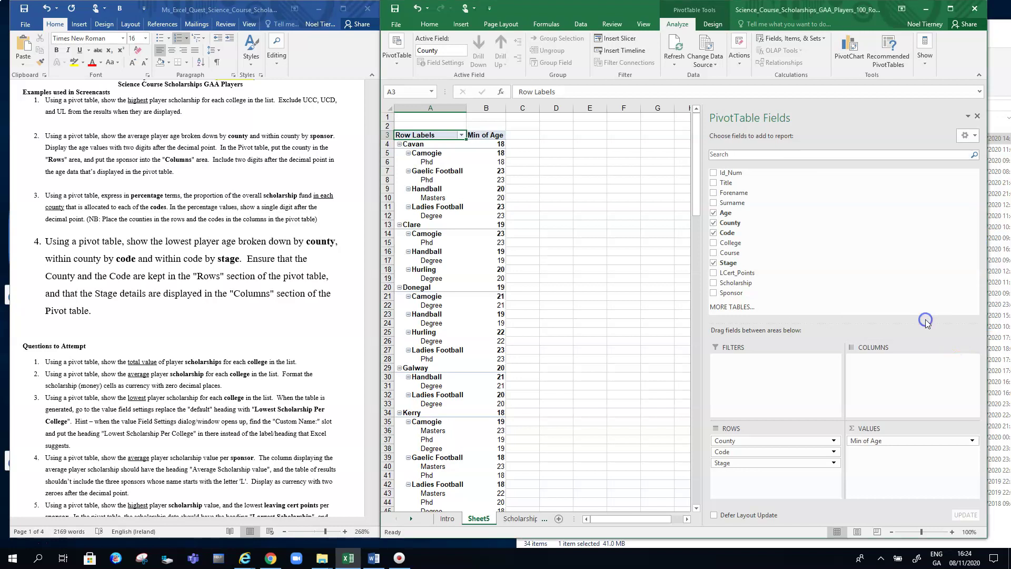
# Move the Stage field from the pivot table's Rows area to its Columns area
pyautogui.click(624, 197)
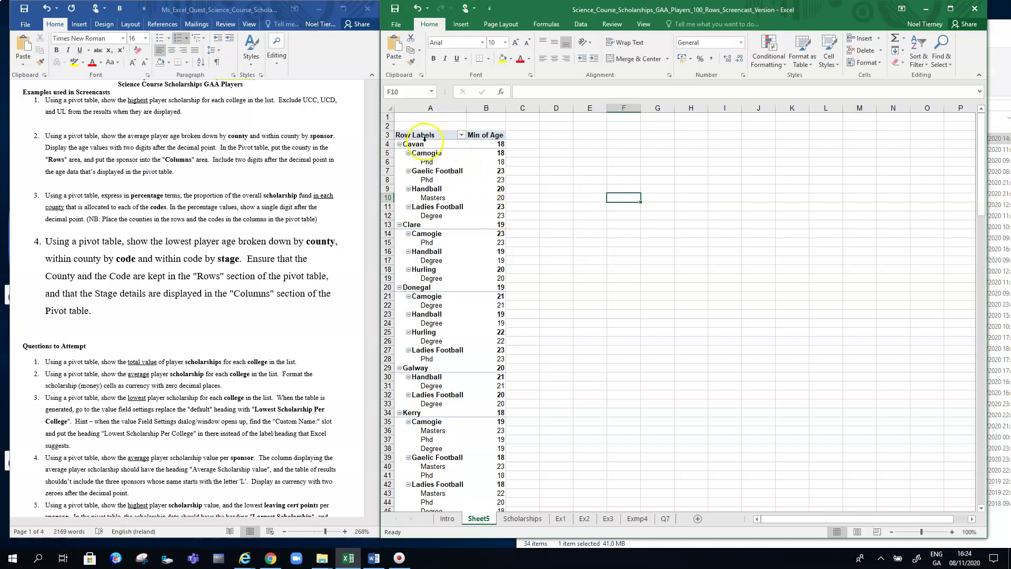
pyautogui.click(442, 184)
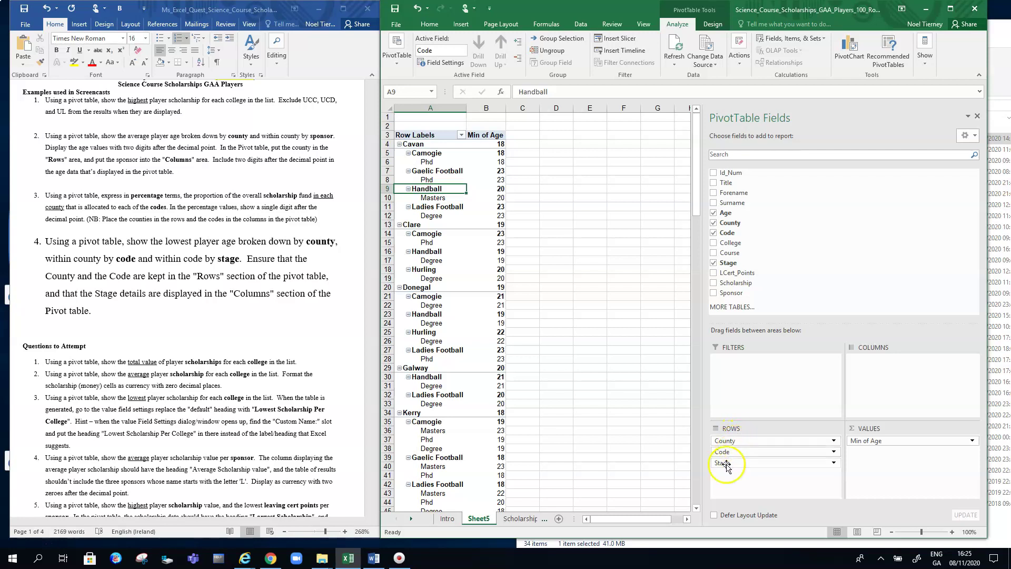
pyautogui.moveTo(745, 467); pyautogui.dragTo(900, 363)
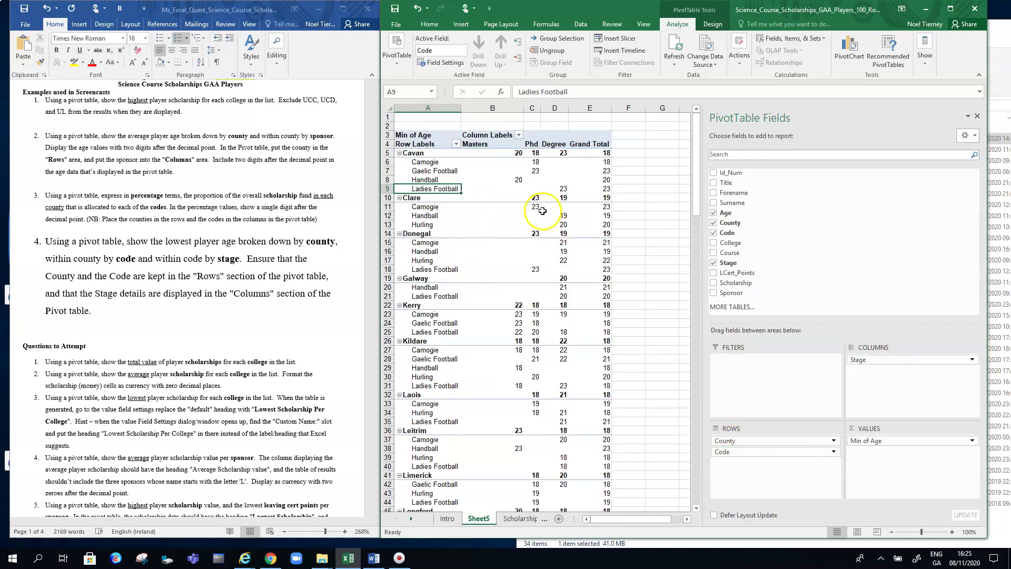
# Examine the minimum ages by county and code across the Masters, Phd, Degree and Grand Total columns, including the Cavan and Kerry rows
pyautogui.click(662, 198)
pyautogui.rightClick(530, 162)
pyautogui.press('Escape')
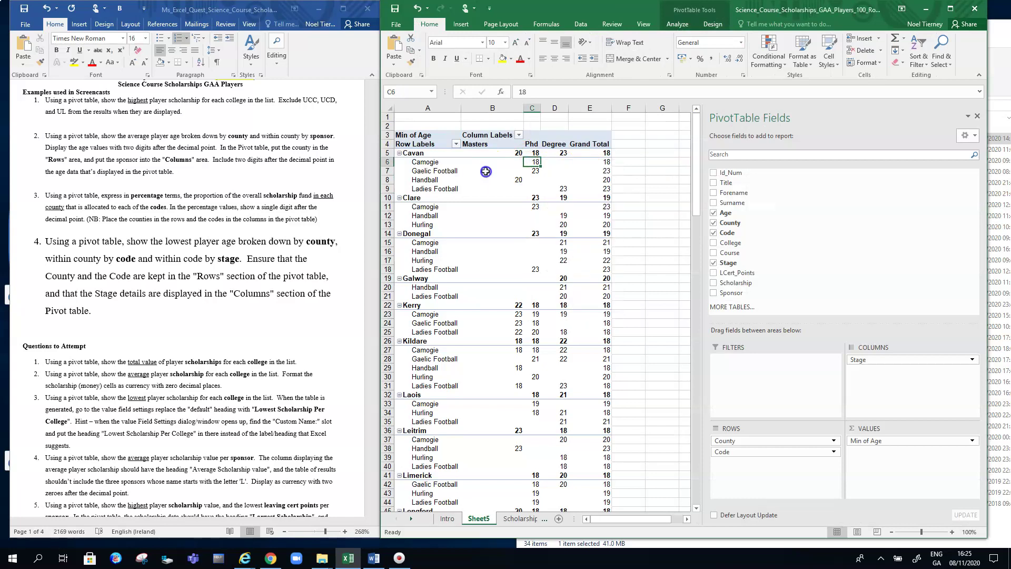
pyautogui.click(635, 175)
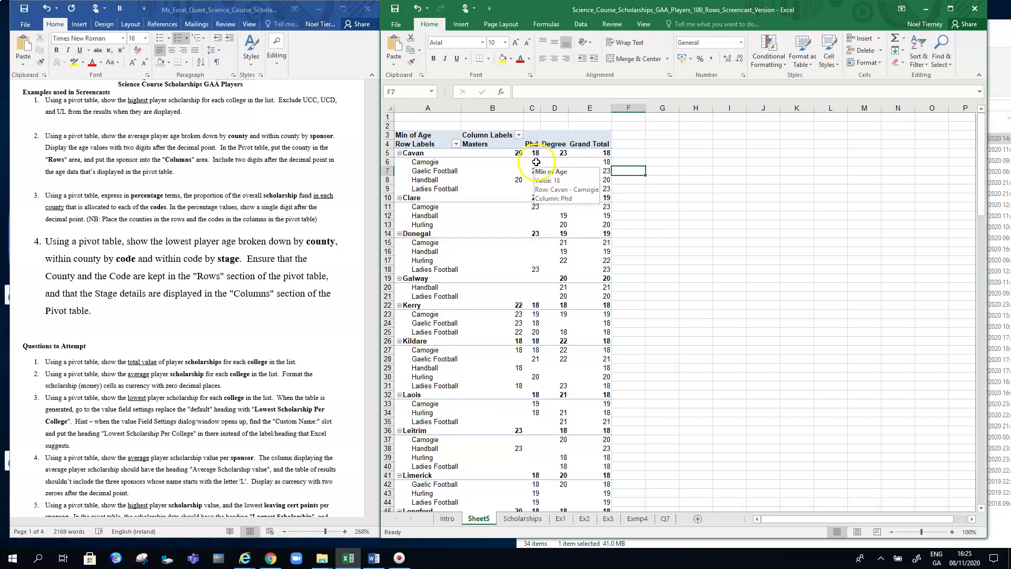
pyautogui.click(602, 162)
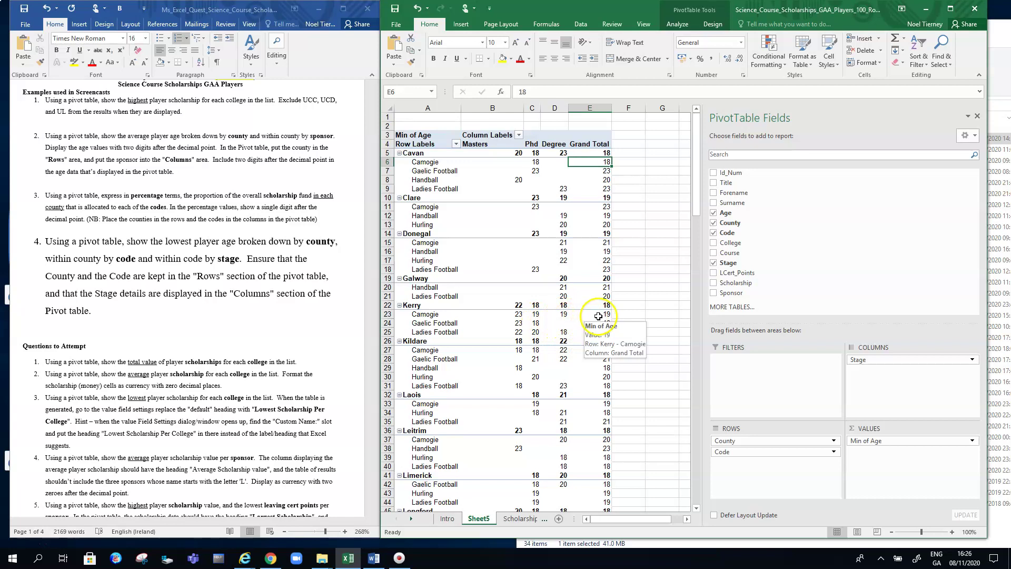
pyautogui.moveTo(609, 315)
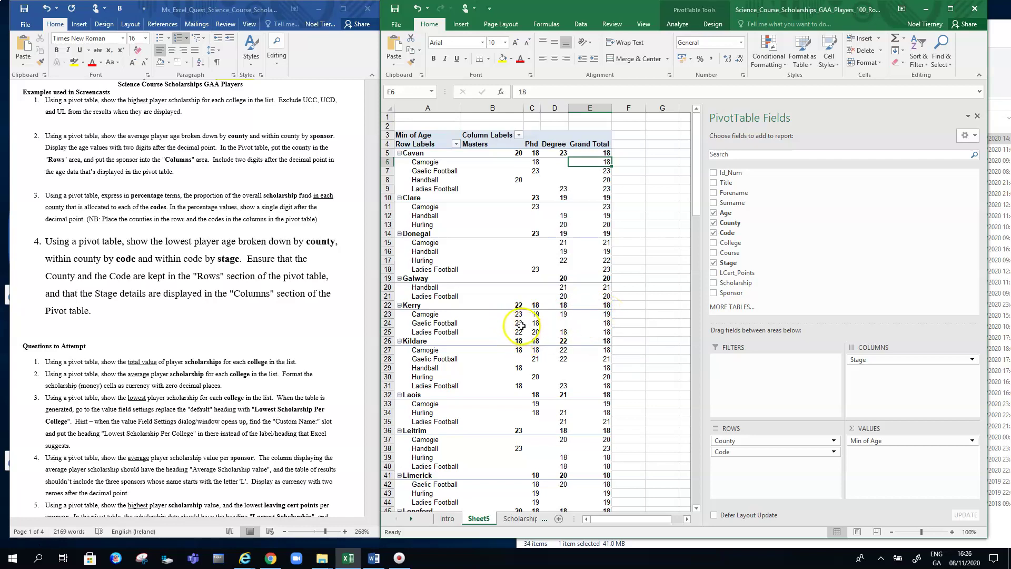
pyautogui.moveTo(523, 332)
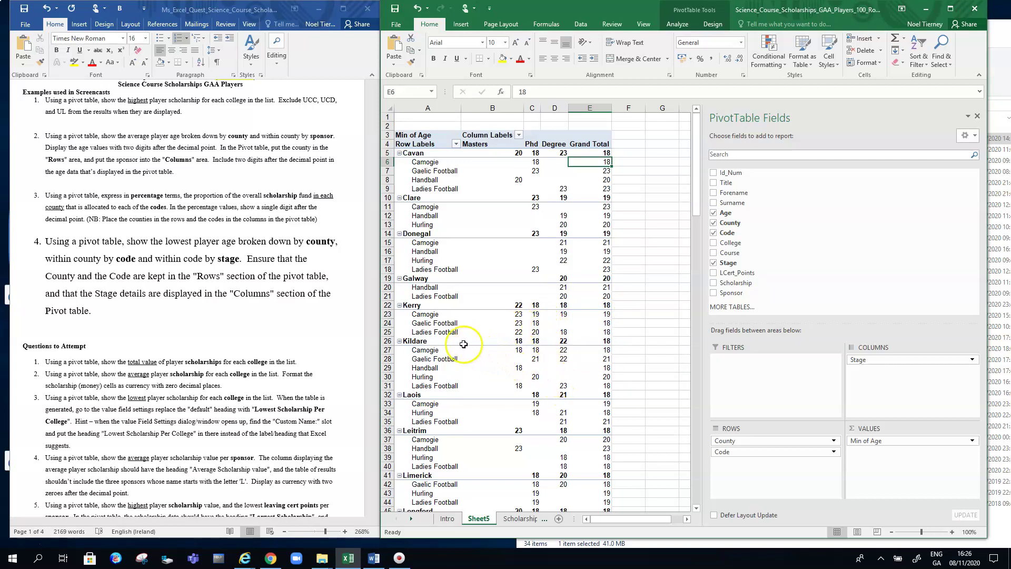
pyautogui.moveTo(536, 336)
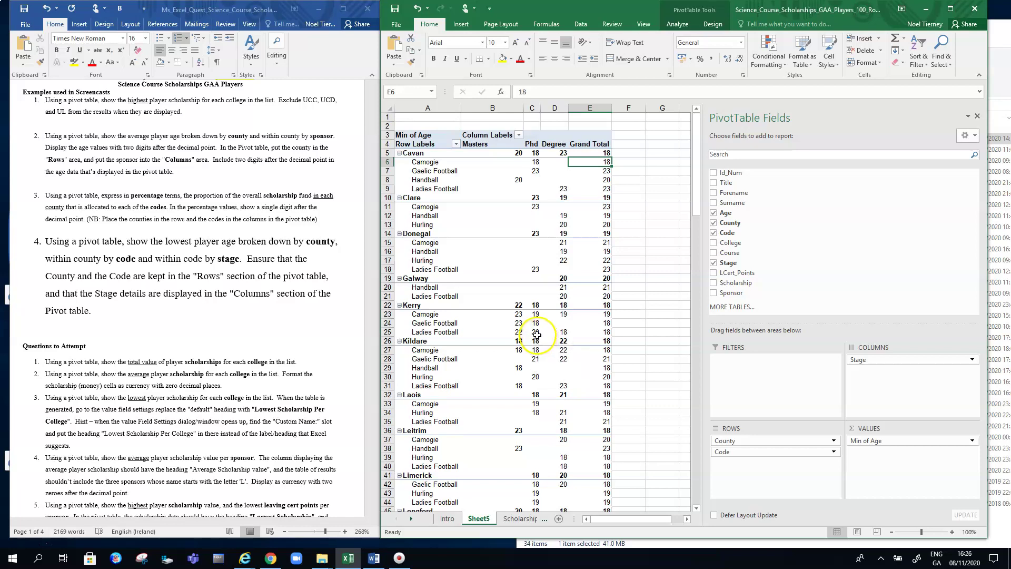
pyautogui.moveTo(569, 332)
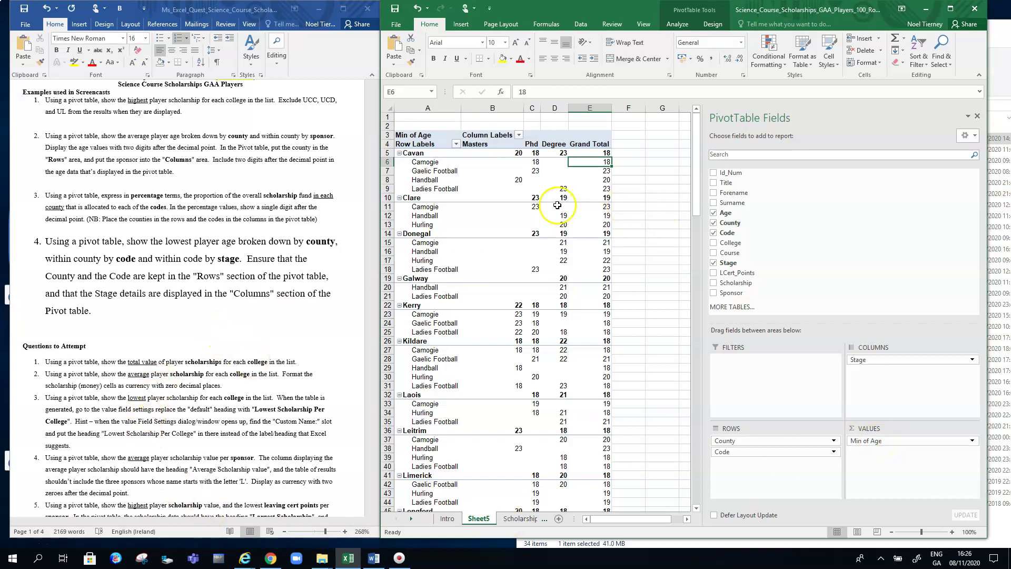
# Collapse the Clare, Donegal, Kerry and Galway groups in the pivot table to hide their code rows
pyautogui.click(401, 197)
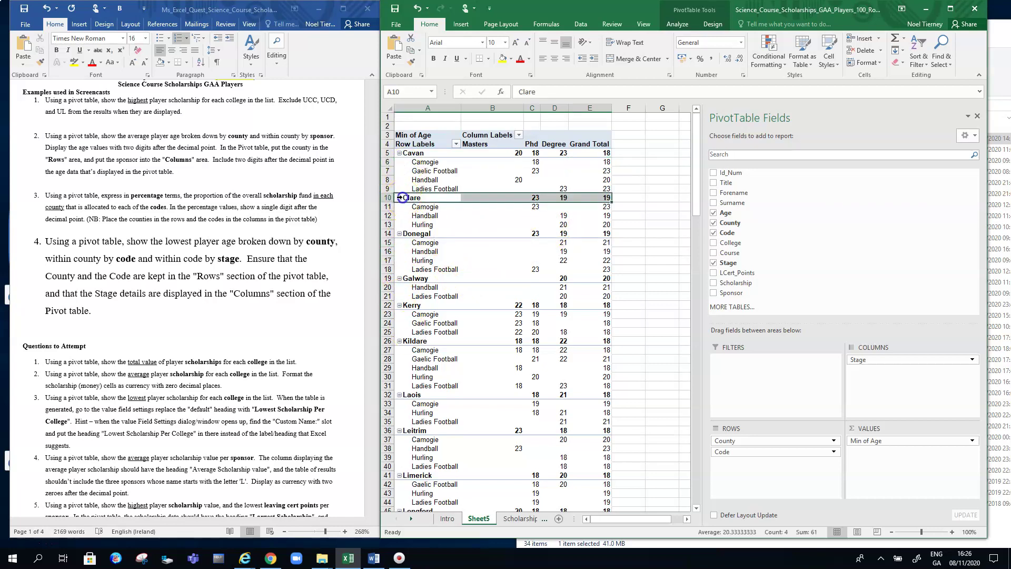
pyautogui.click(399, 197)
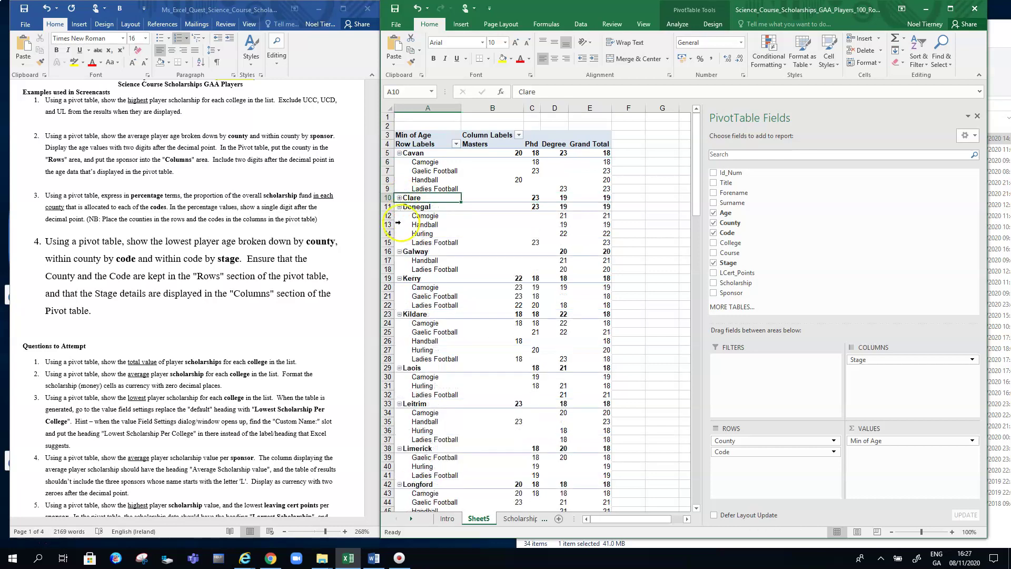
pyautogui.click(400, 207)
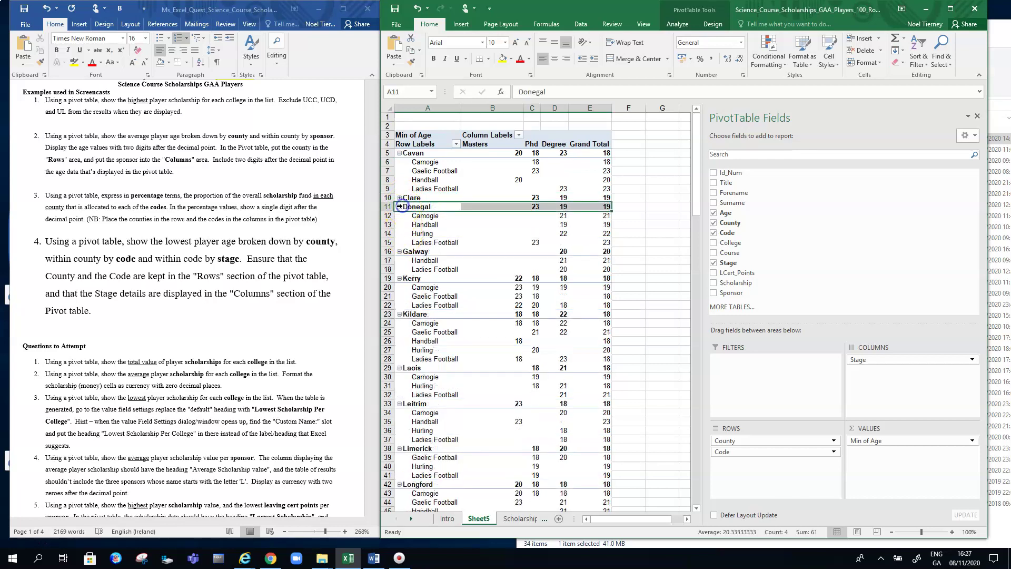
pyautogui.click(400, 206)
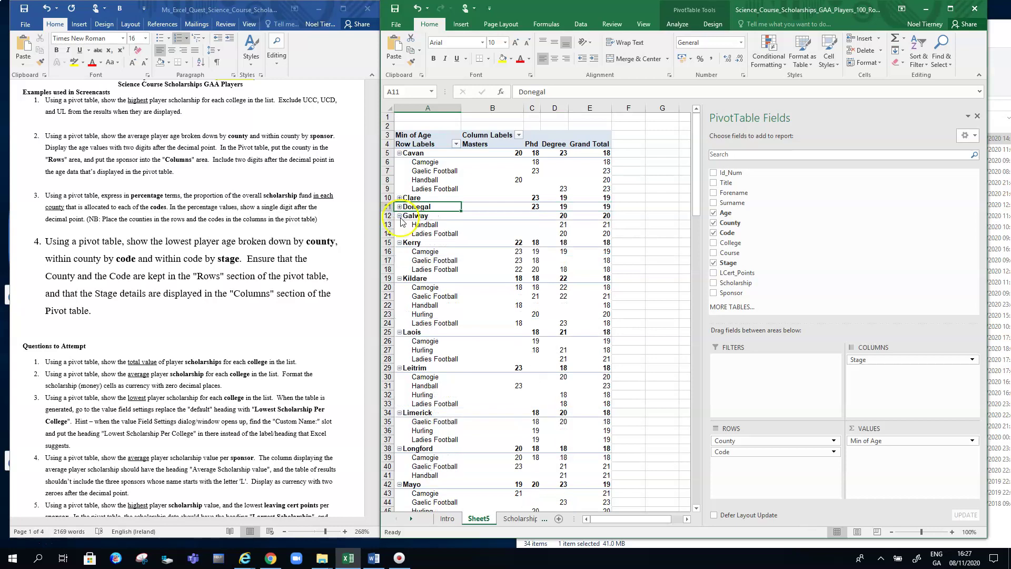
pyautogui.click(399, 242)
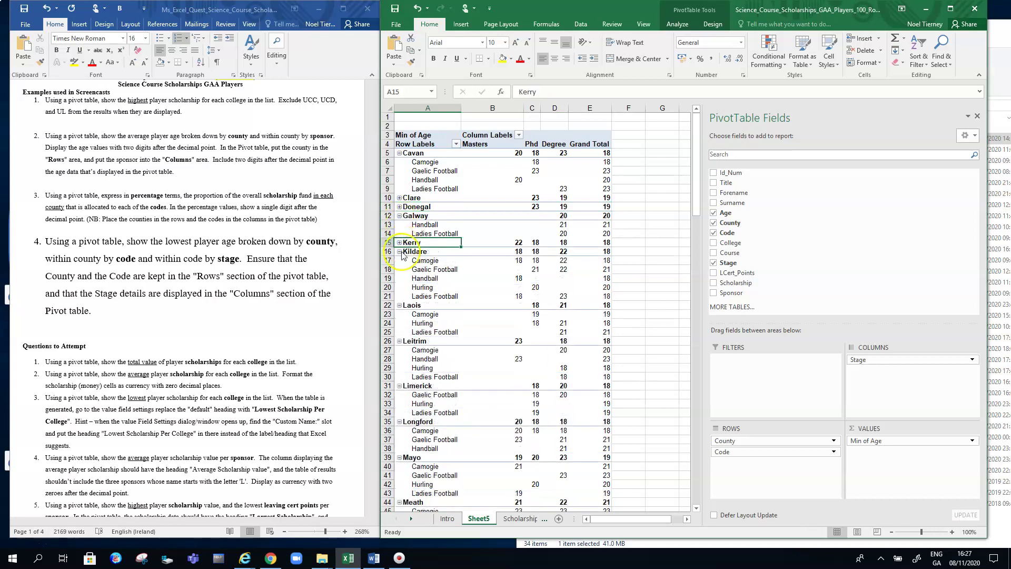
pyautogui.click(402, 252)
pyautogui.click(400, 216)
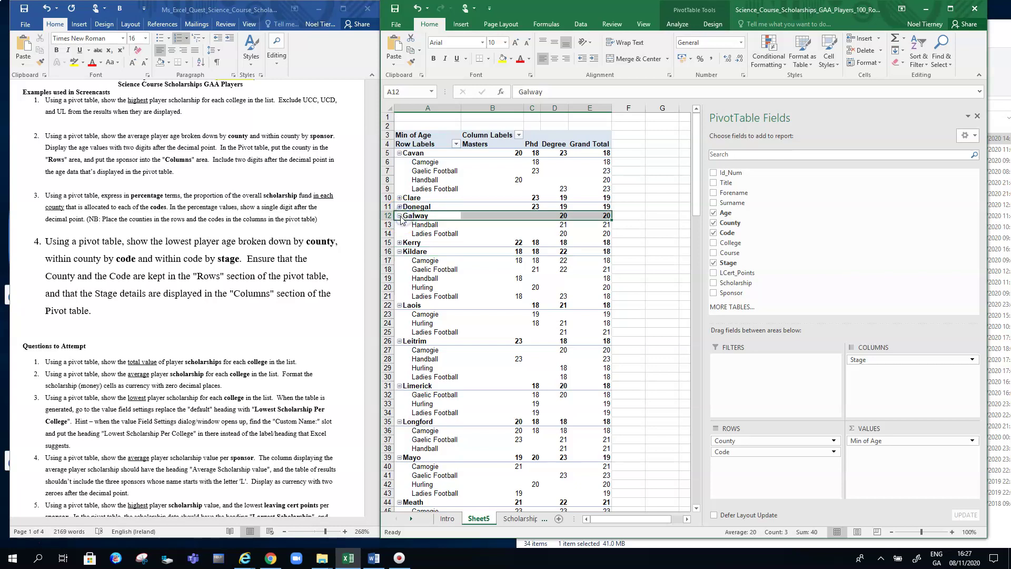
pyautogui.click(400, 215)
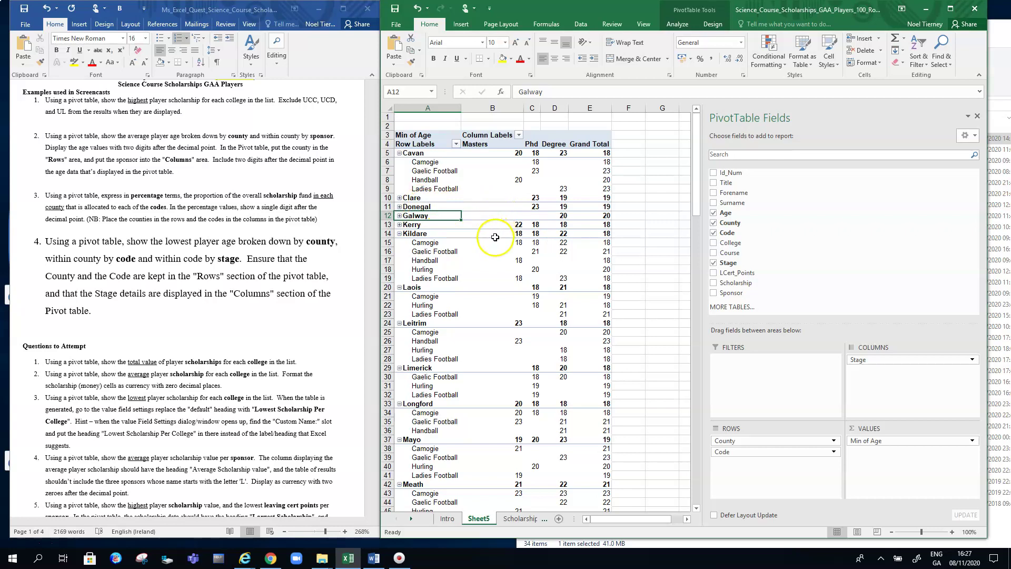
# Expand the collapsed Clare, Donegal, Galway and Kerry groups to show their code rows again
pyautogui.moveTo(606, 209)
pyautogui.click(399, 199)
pyautogui.click(400, 197)
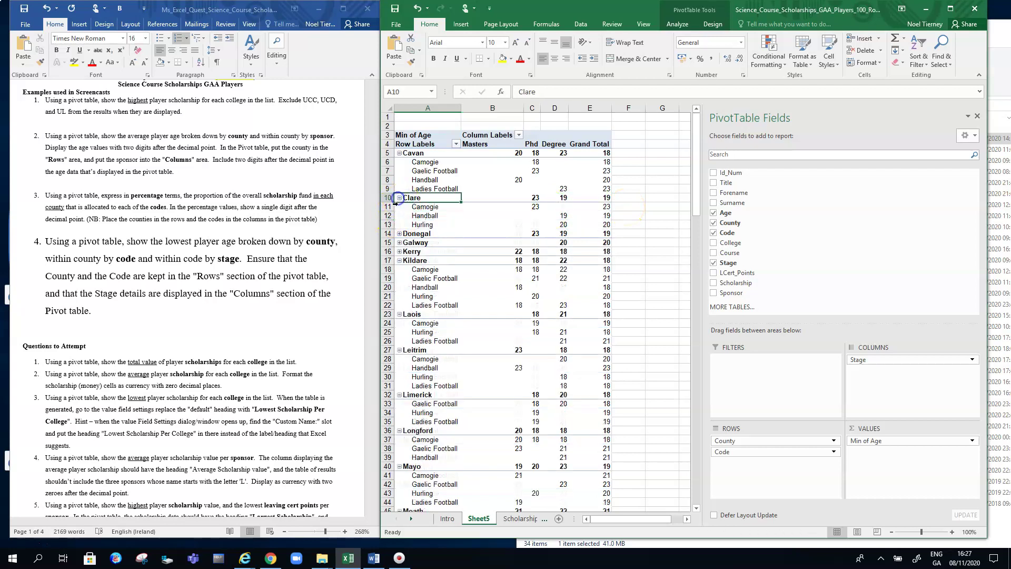
pyautogui.click(400, 233)
pyautogui.click(399, 278)
pyautogui.click(400, 278)
pyautogui.click(400, 304)
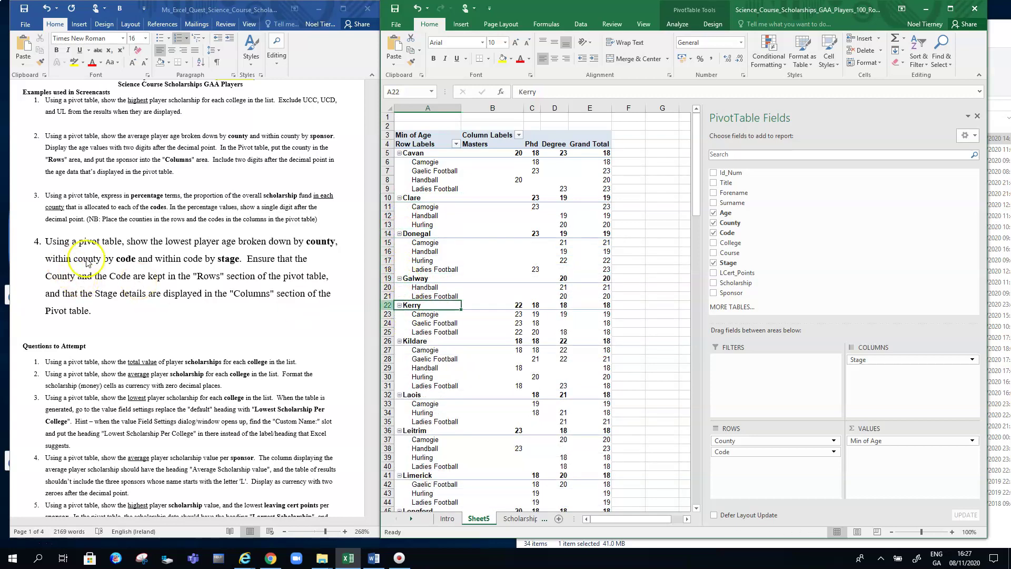